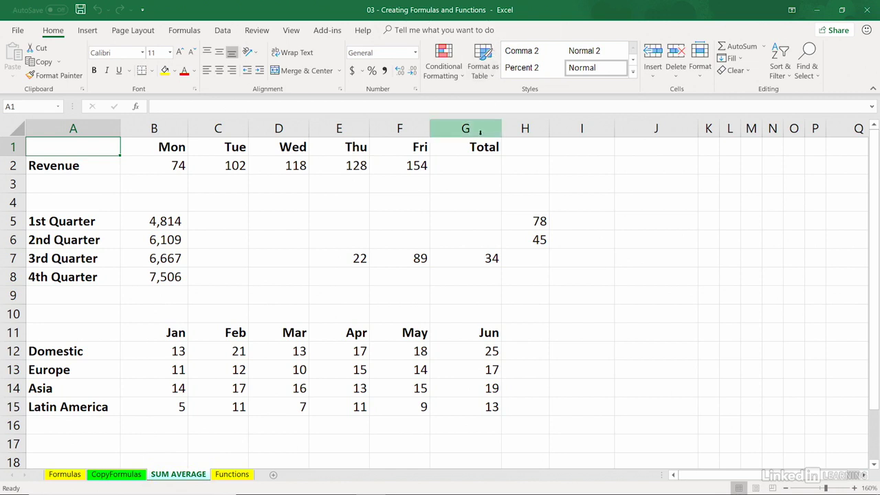
left_click(465, 165)
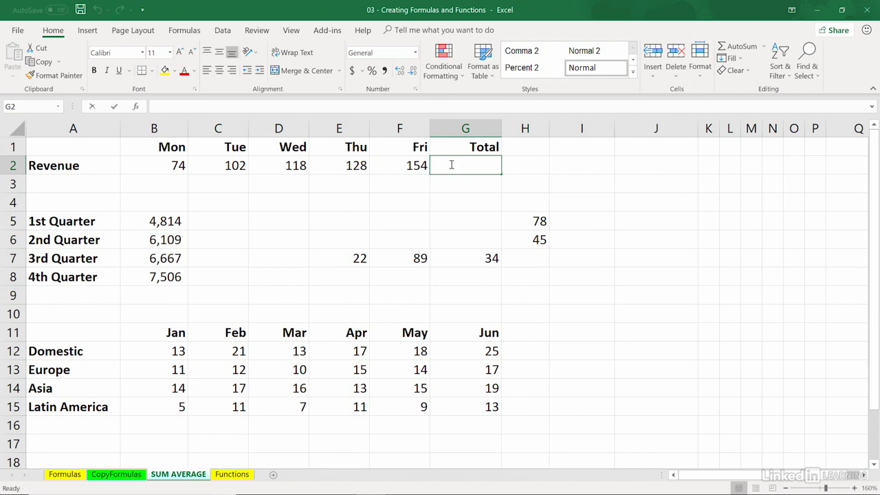
type("=sum(")
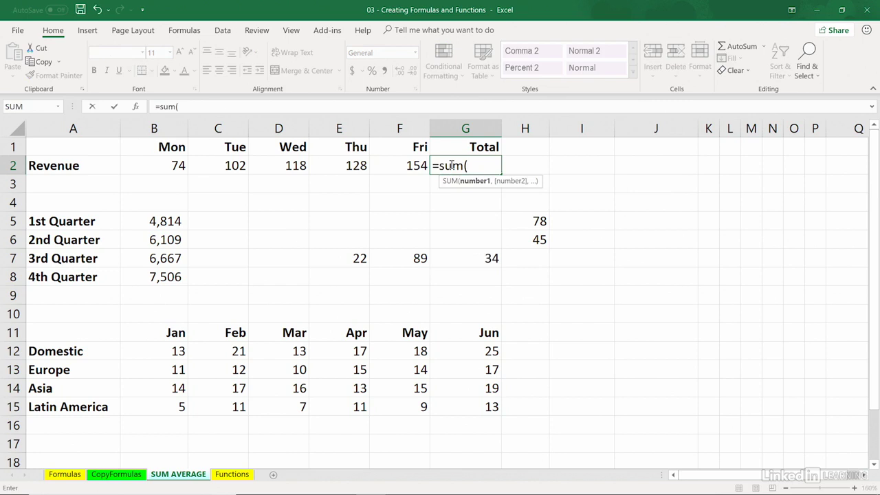
key("Escape")
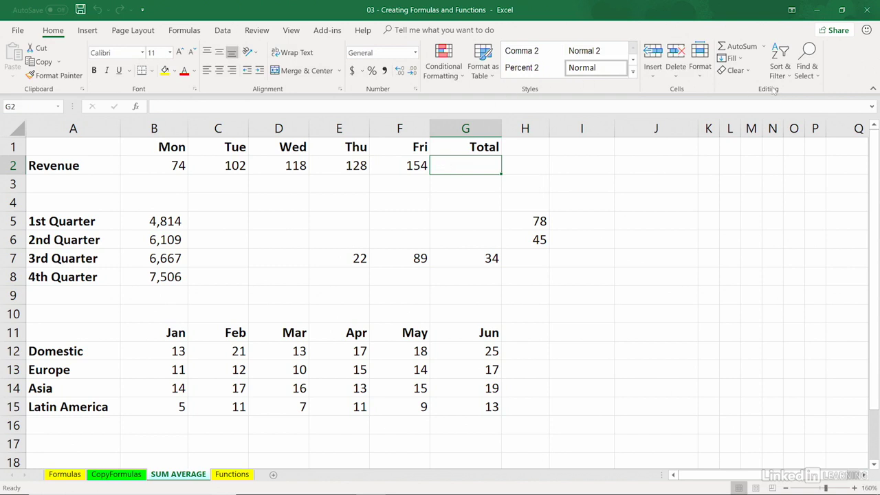
- Total the Monday-to-Friday revenue B2:F2 in G2 with AutoSum and check the resulting formula
left_click(739, 46)
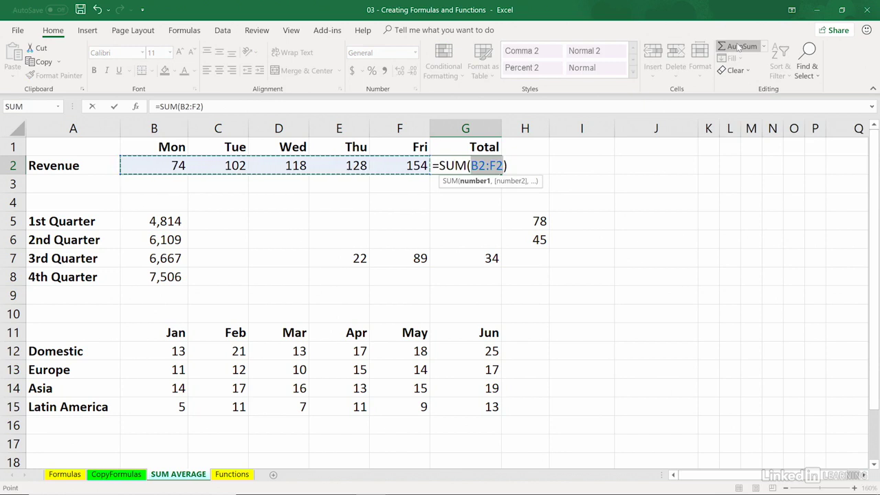
left_click(739, 46)
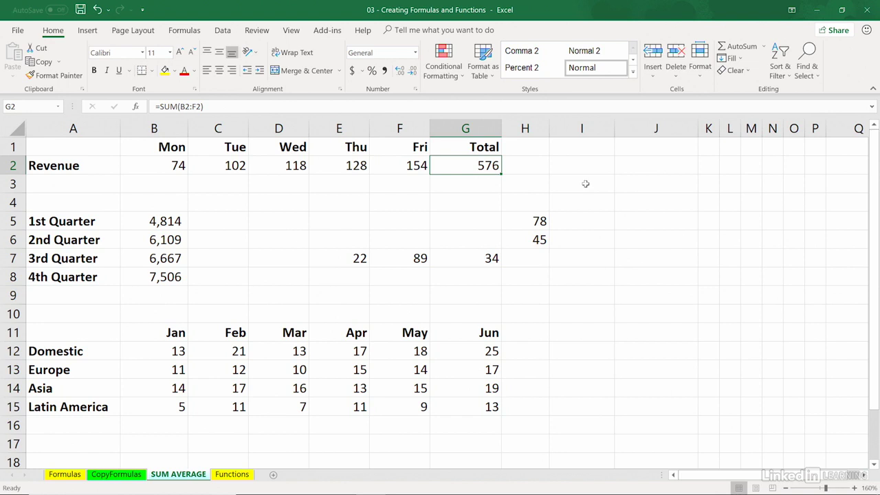
key("Delete")
double_click(734, 55)
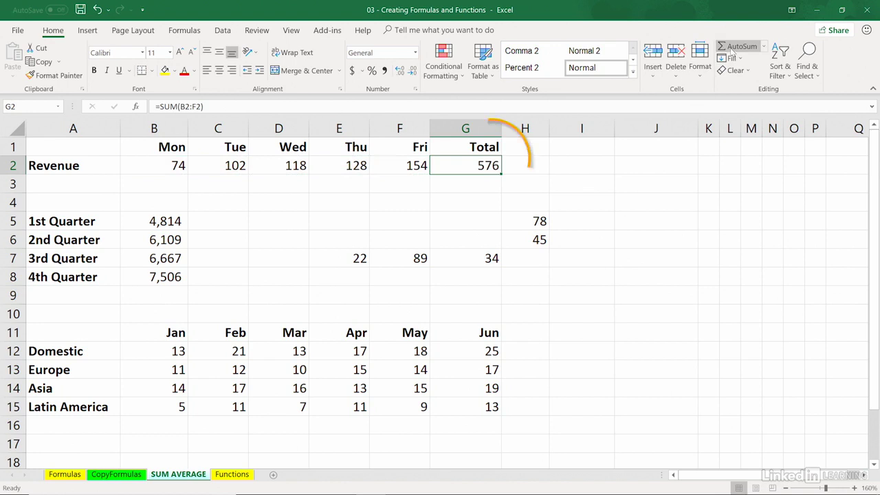
double_click(435, 164)
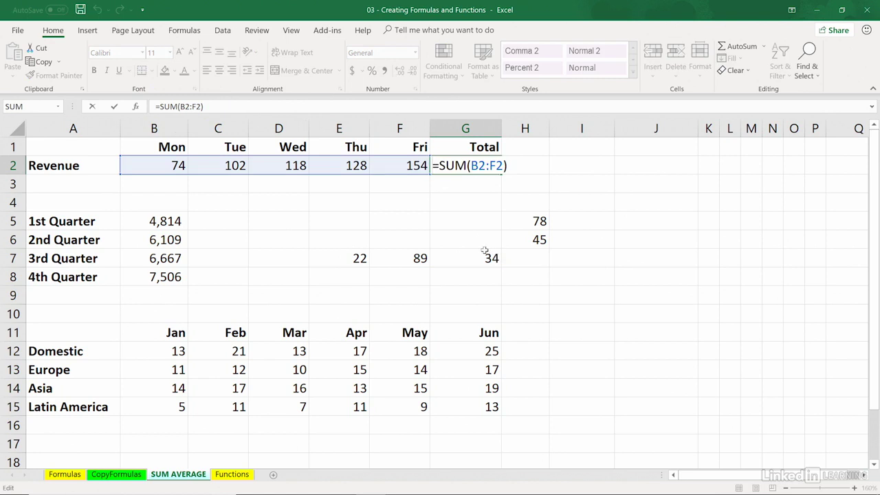
key("Escape")
- Try totaling the four quarters in the empty cell B9 with AutoSum, and clear that total again
left_click(161, 294)
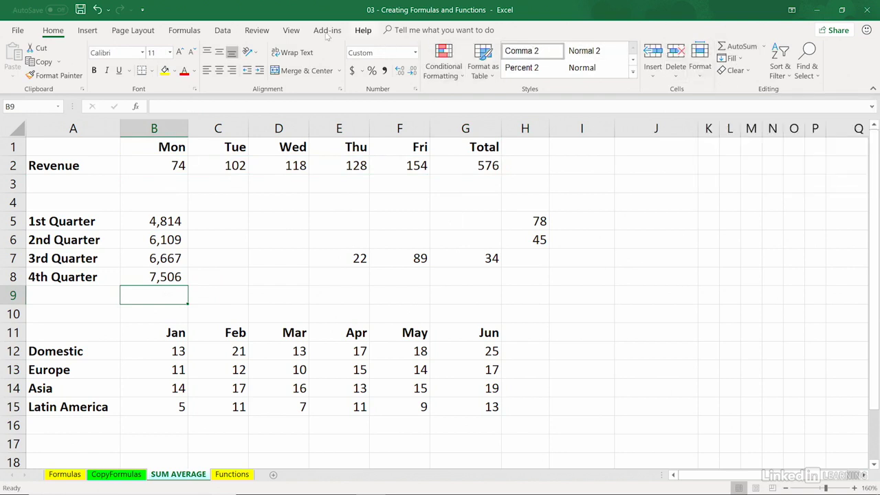
left_click(184, 30)
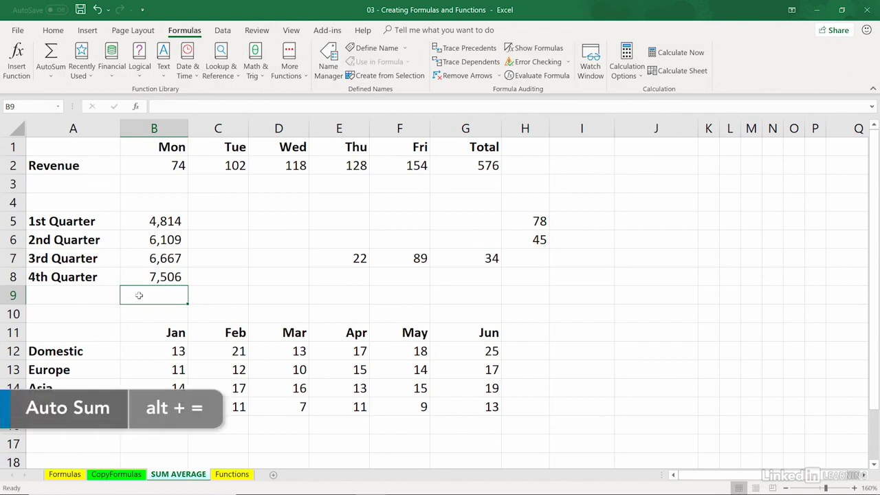
key("alt+equal")
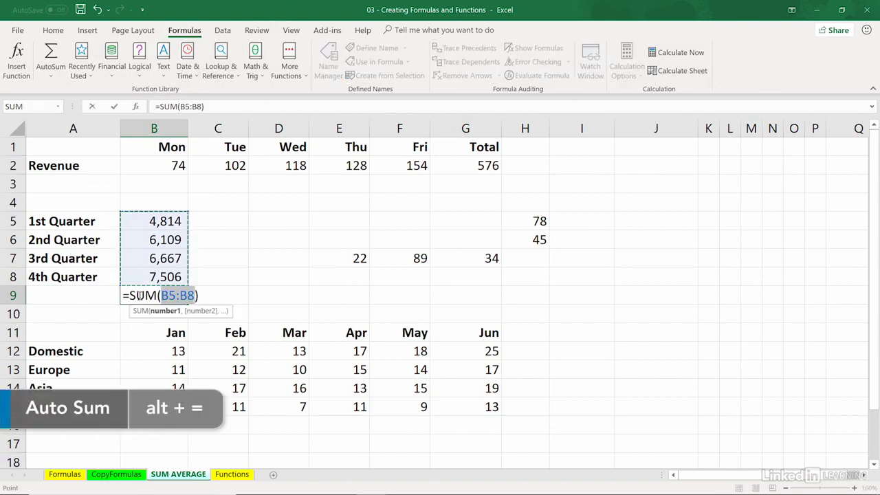
key("Return")
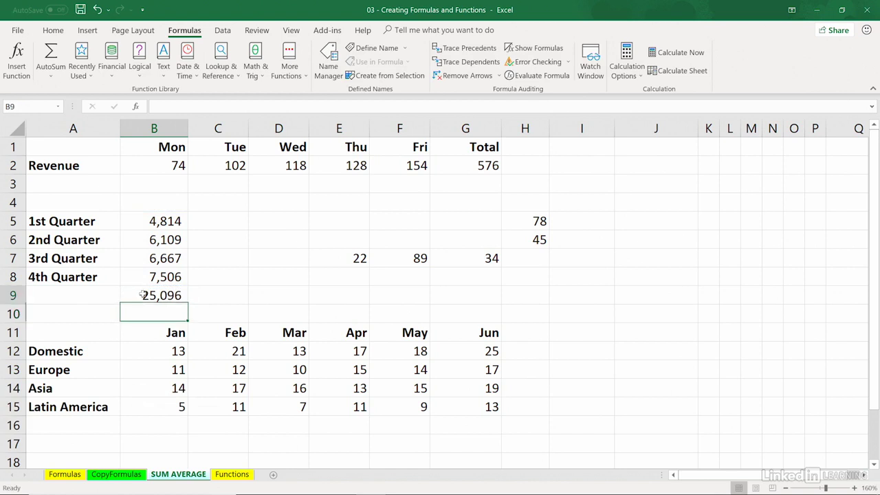
left_click(147, 290)
key("Delete")
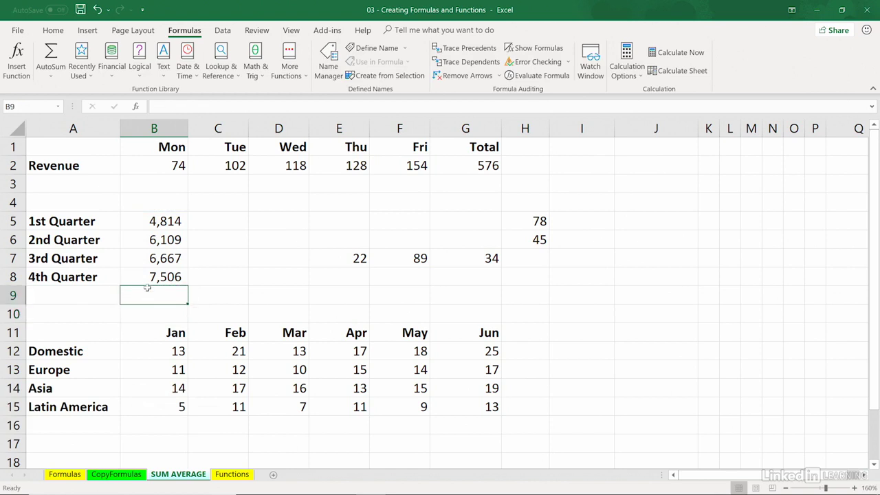
- Apply AutoSum to the selected quarterly values B5:B8 to place their total in B9
left_click_drag(139, 222, 141, 275)
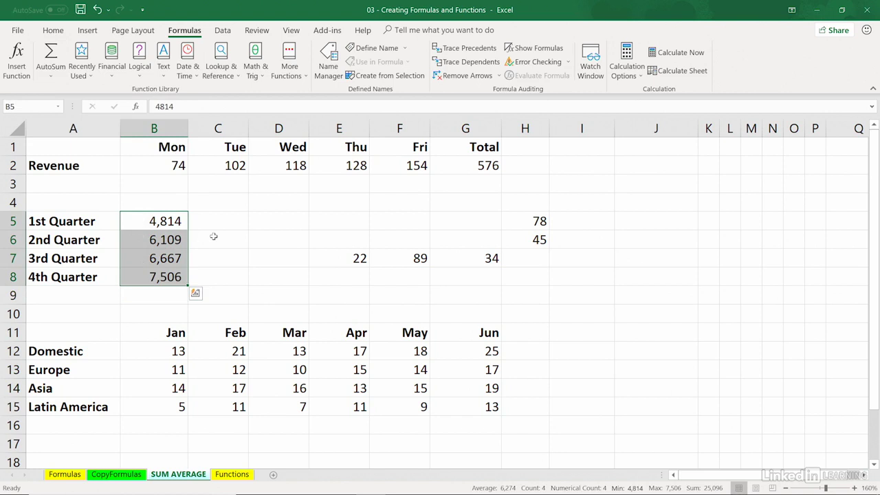
key("alt+equal")
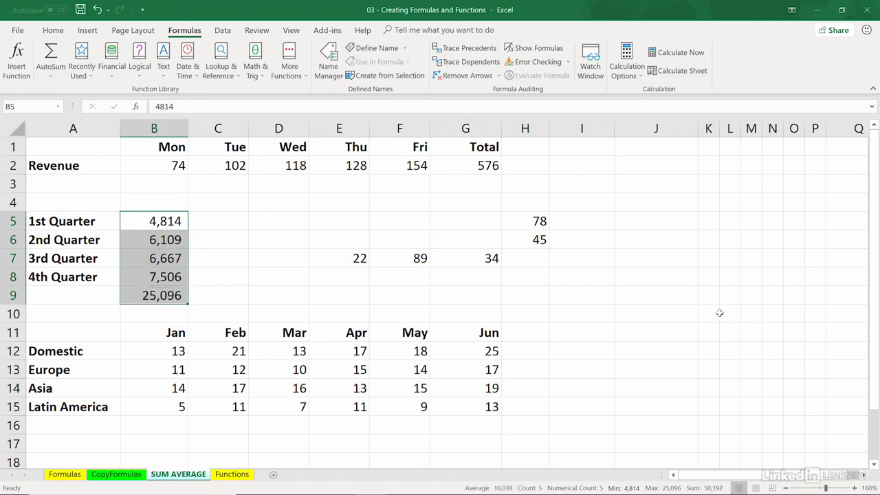
- Insert an AutoSum in H7 that adds the row values E7:G7 instead of the suggested column range
left_click(531, 257)
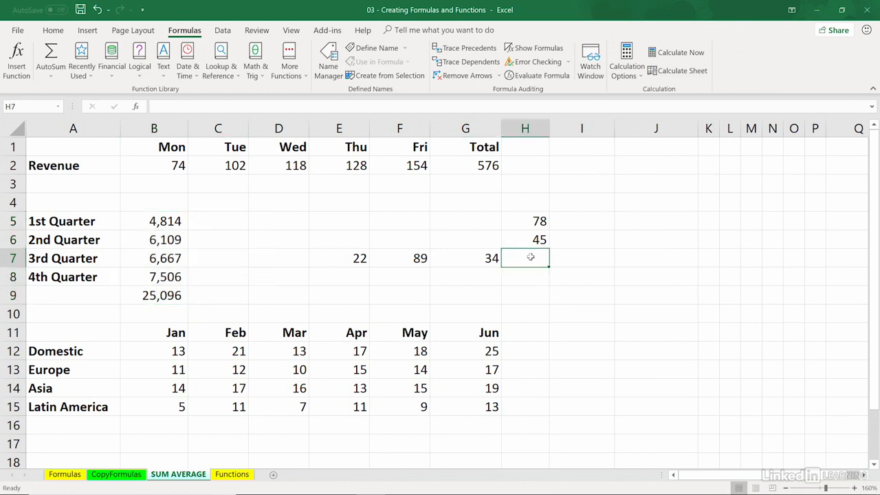
left_click(51, 55)
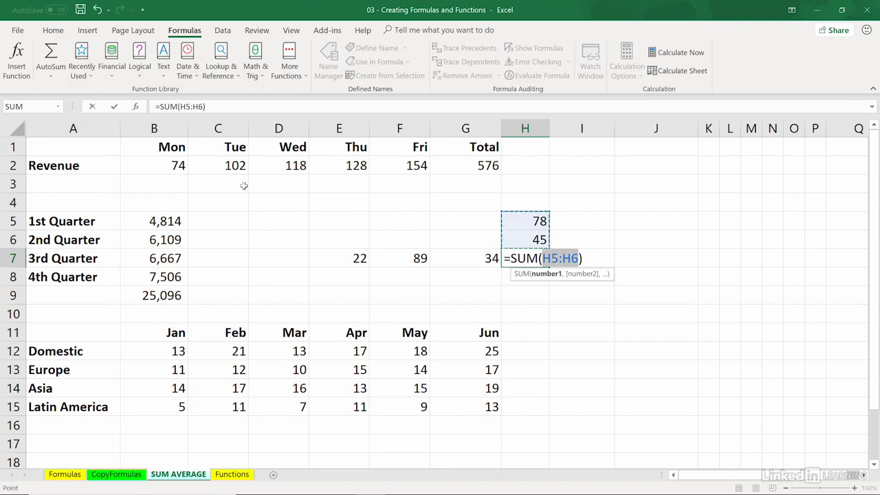
left_click_drag(341, 255, 467, 257)
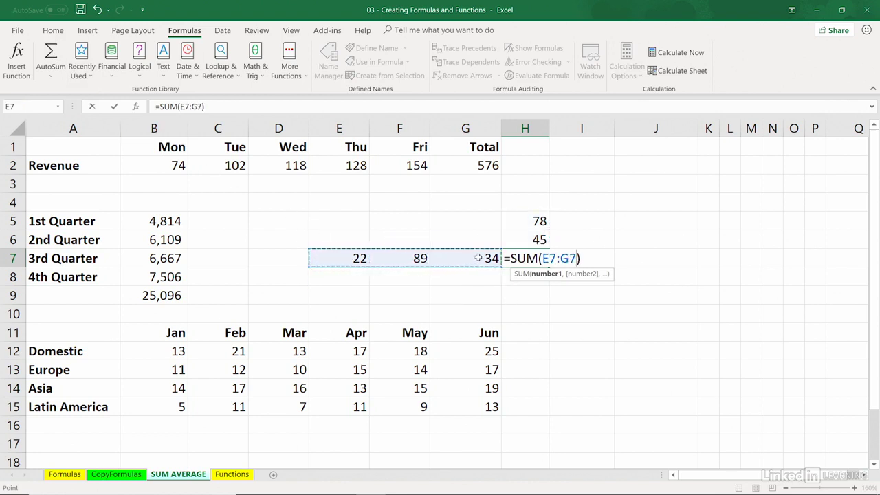
key("Return")
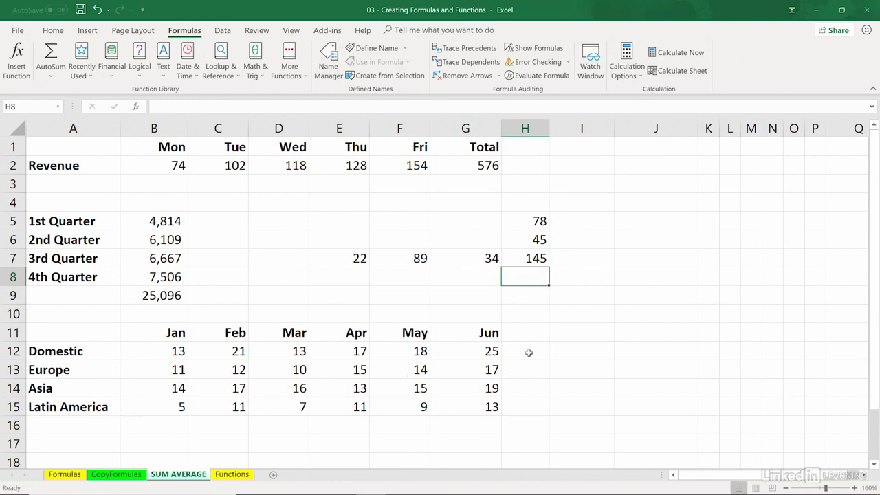
- Try AutoSum row totals for the four regions in H12:H15, and clear them again
left_click_drag(529, 353, 526, 405)
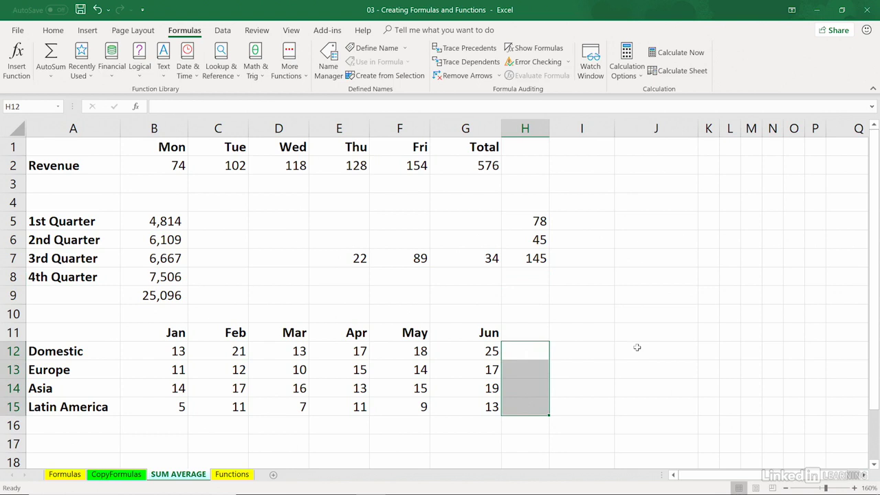
key("alt+equal")
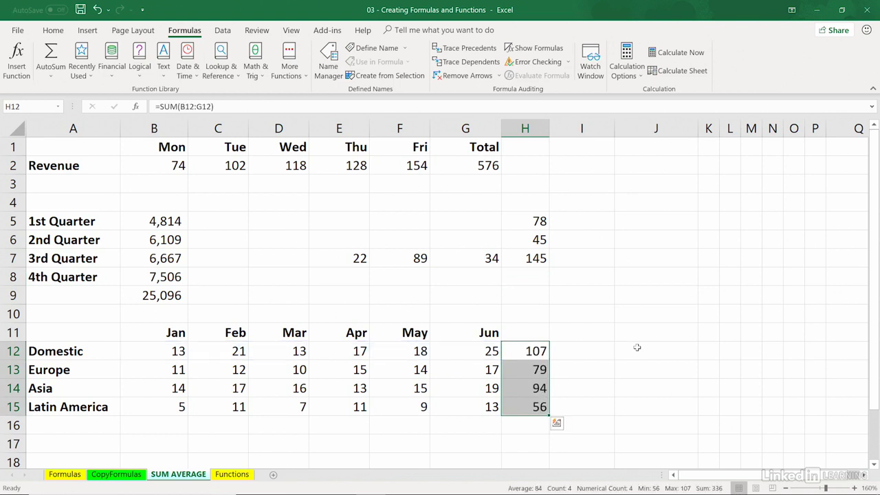
key("Delete")
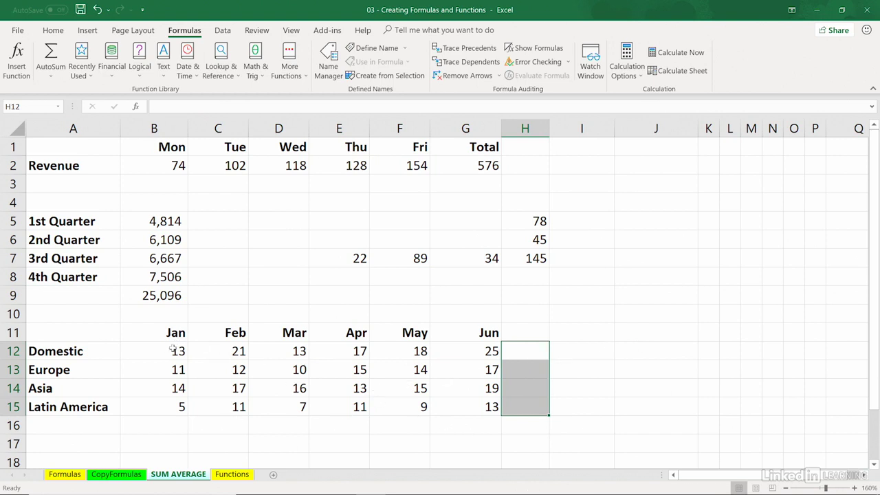
- Add row and column totals to the regional monthly table at once by applying AutoSum to B12:H16
left_click_drag(166, 346, 514, 421)
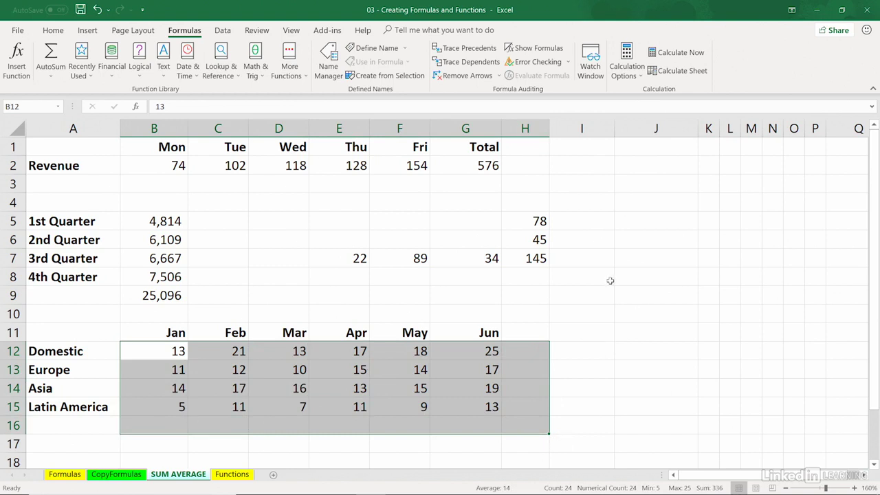
key("alt+equal")
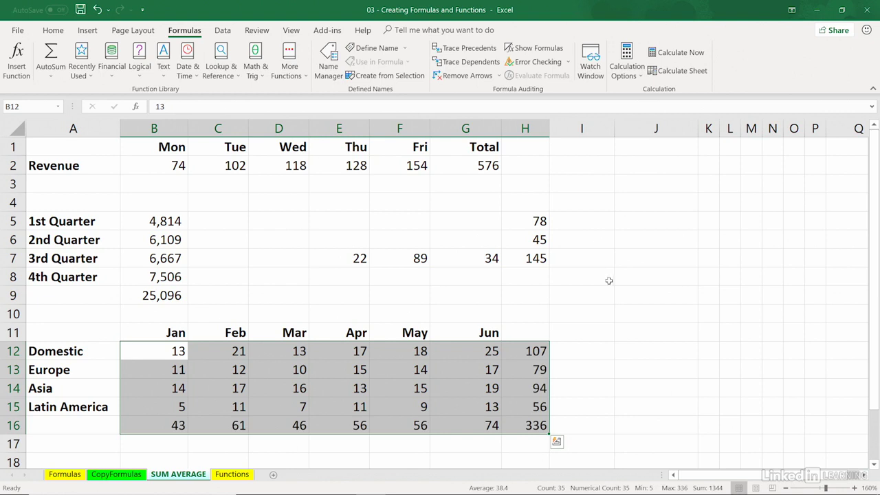
- Examine the total formulas for Europe, Latin America, May and April, and the grand total in H16
left_click(532, 369)
double_click(532, 370)
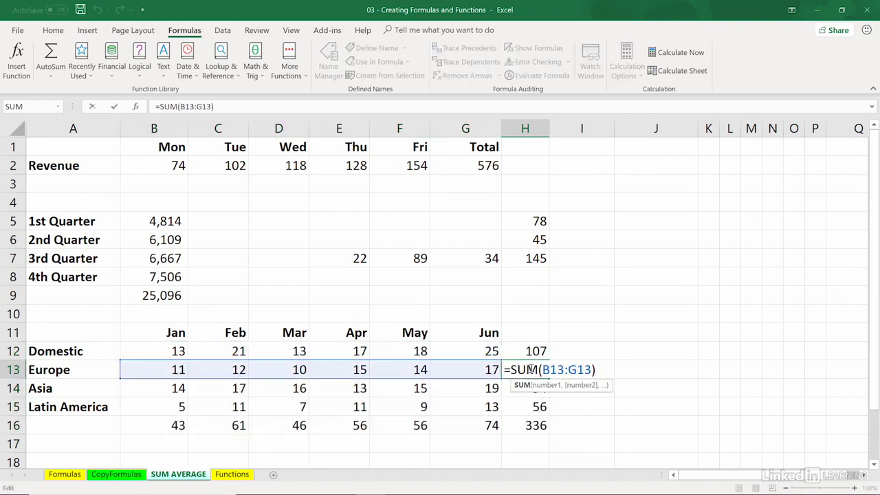
key("Escape")
left_click(529, 406)
double_click(530, 406)
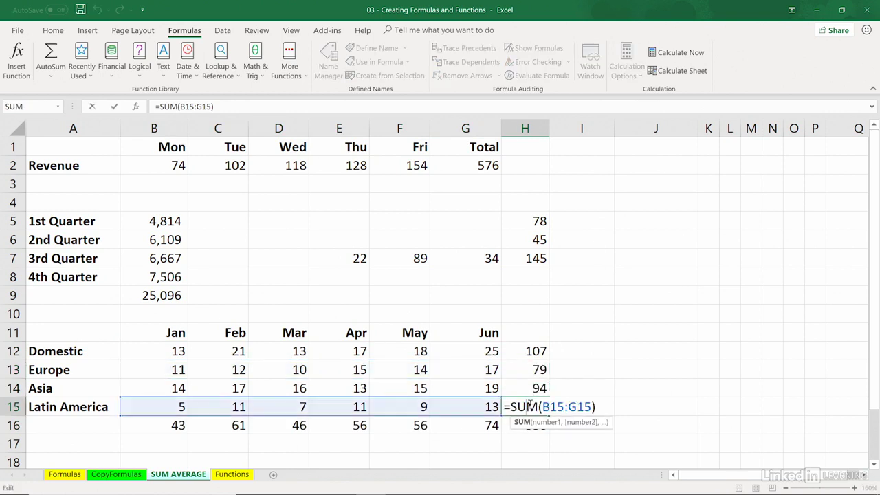
key("Escape")
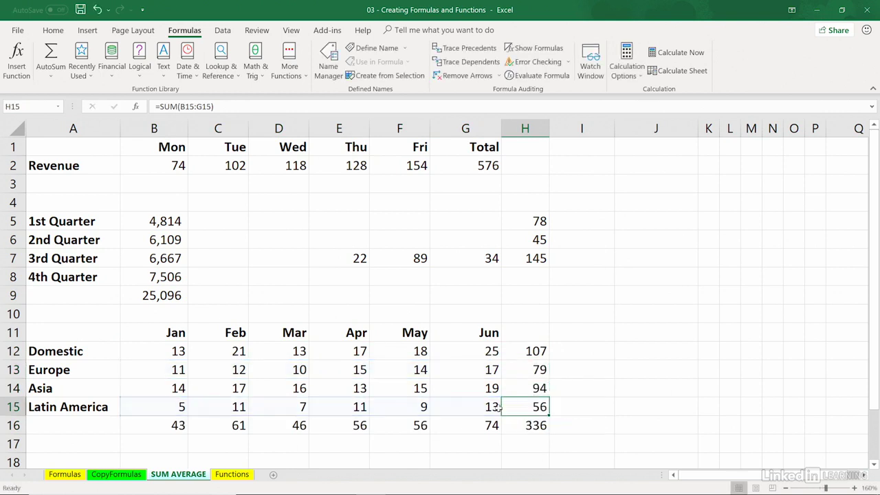
double_click(418, 425)
key("Escape")
left_click(322, 424)
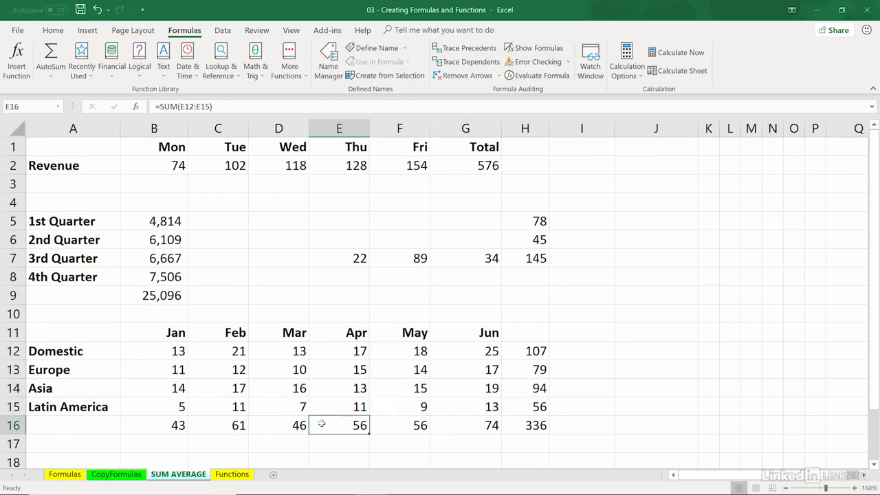
double_click(321, 425)
key("Escape")
double_click(526, 425)
key("Escape")
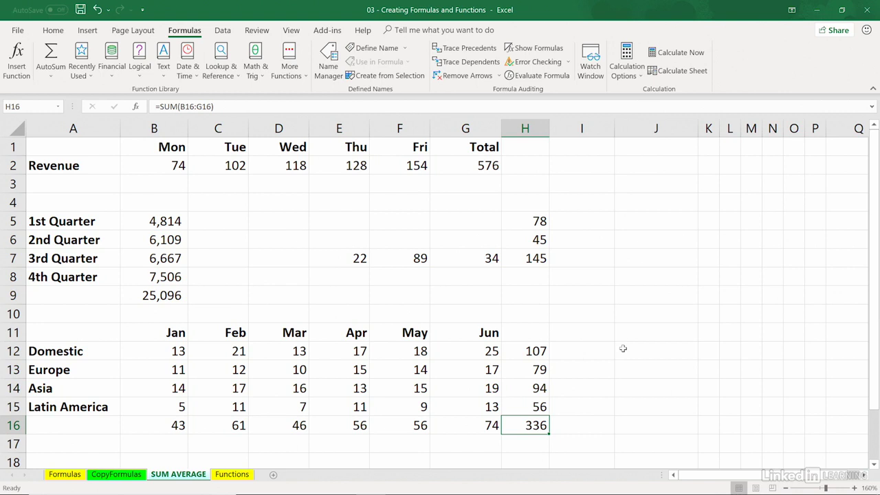
- Undo the table totals and fill the empty row and column of B12:H16 with AutoSum's Average function
key("ctrl+z")
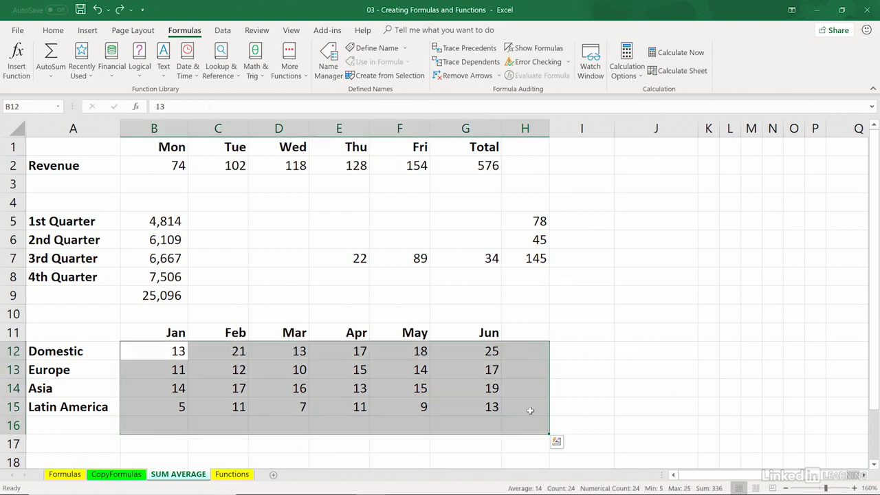
left_click(50, 78)
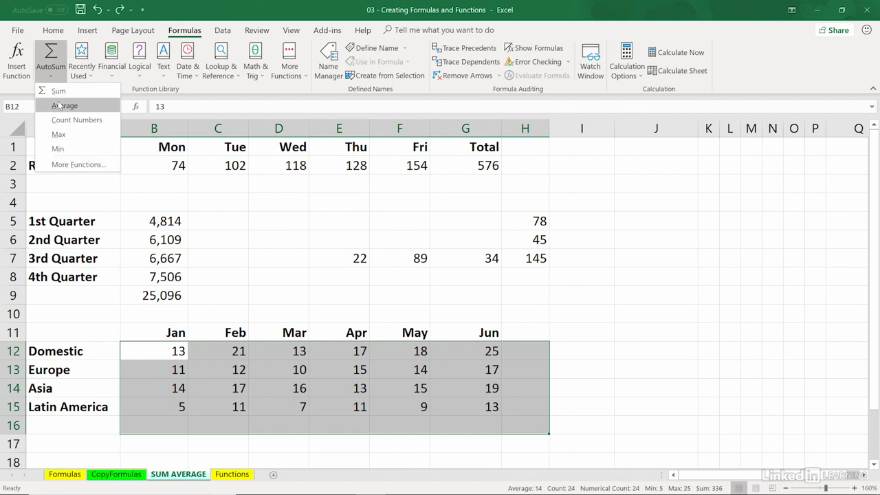
left_click(61, 105)
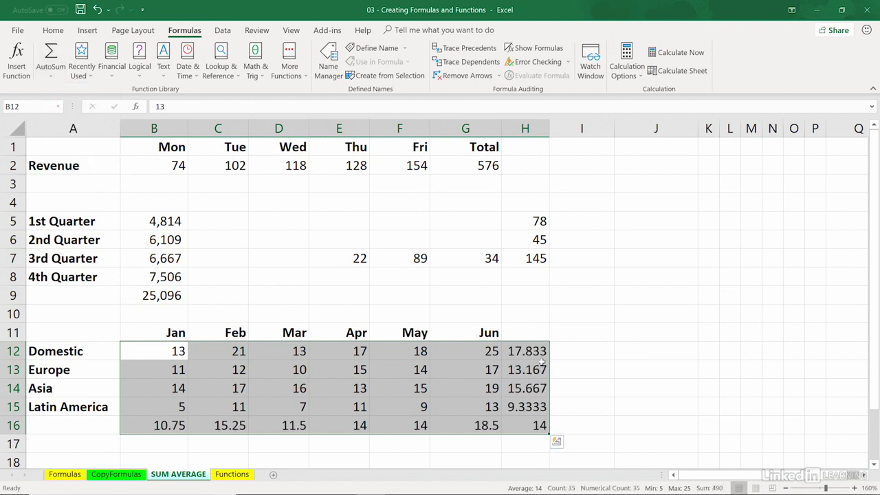
left_click(642, 374)
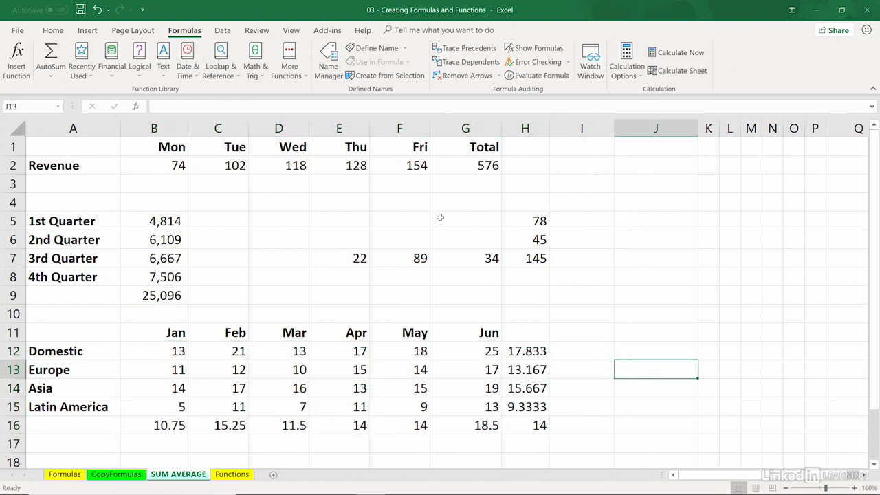
left_click(401, 220)
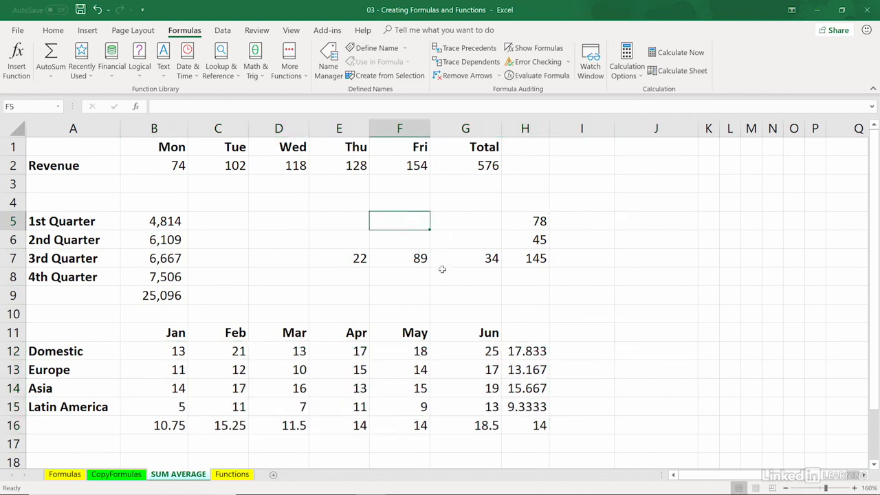
type("=s")
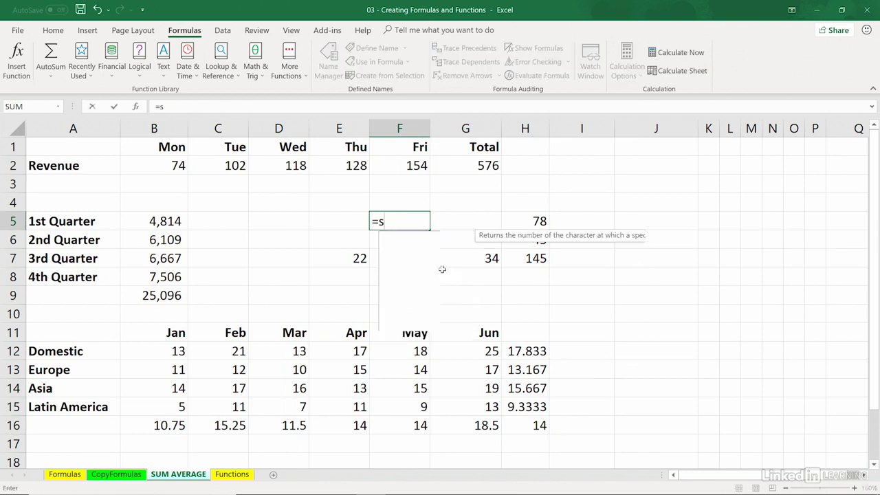
type("um(")
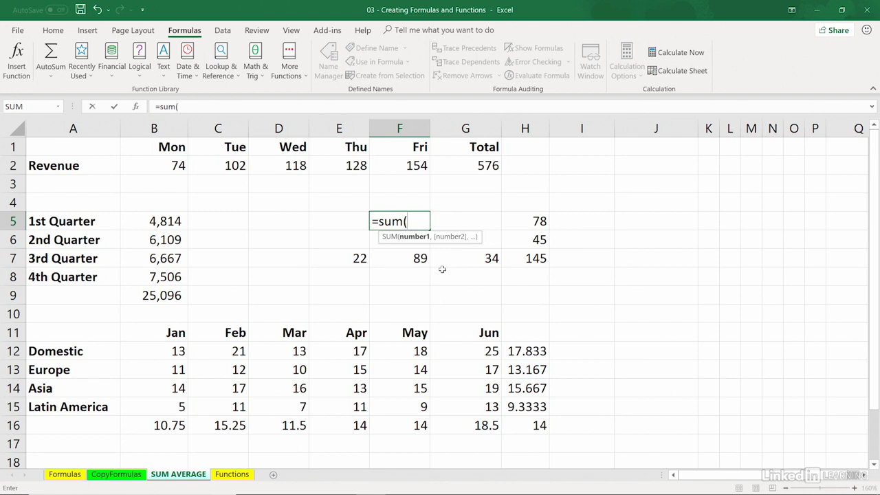
key("Escape")
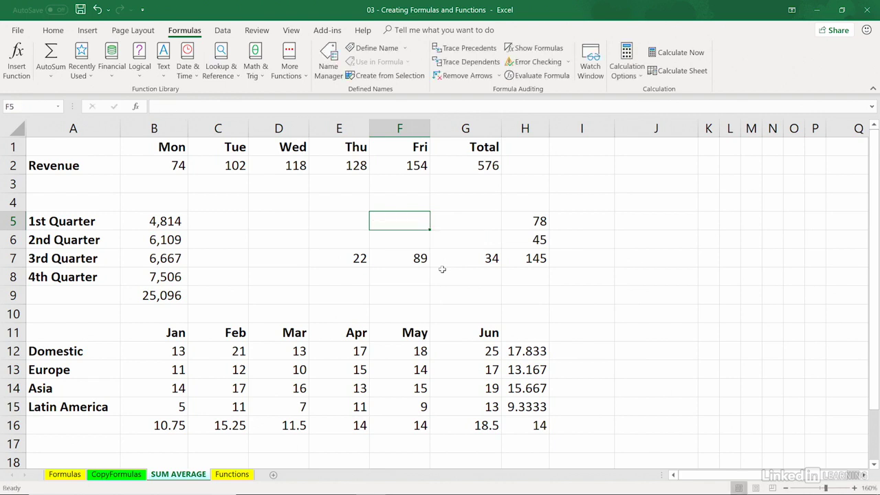
- Start an AutoSum formula in F5 that adds the quarterly values B5:B8
key("alt+equal")
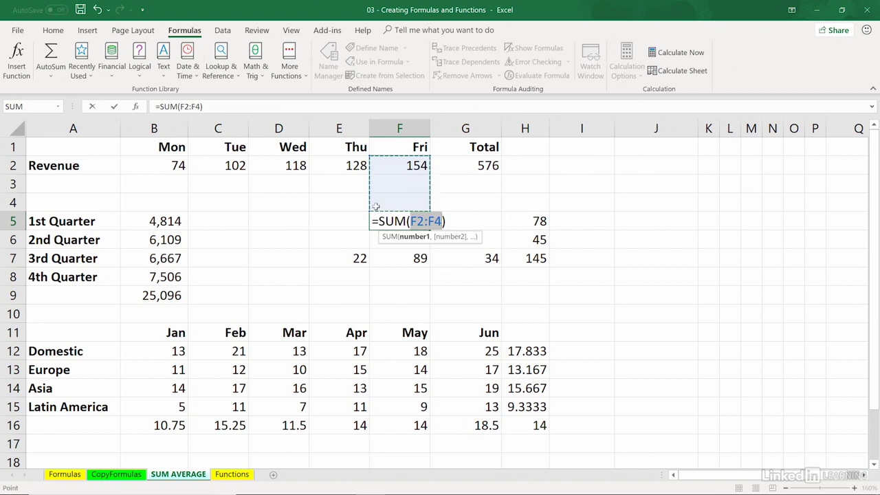
left_click(158, 219)
left_click_drag(159, 220, 168, 269)
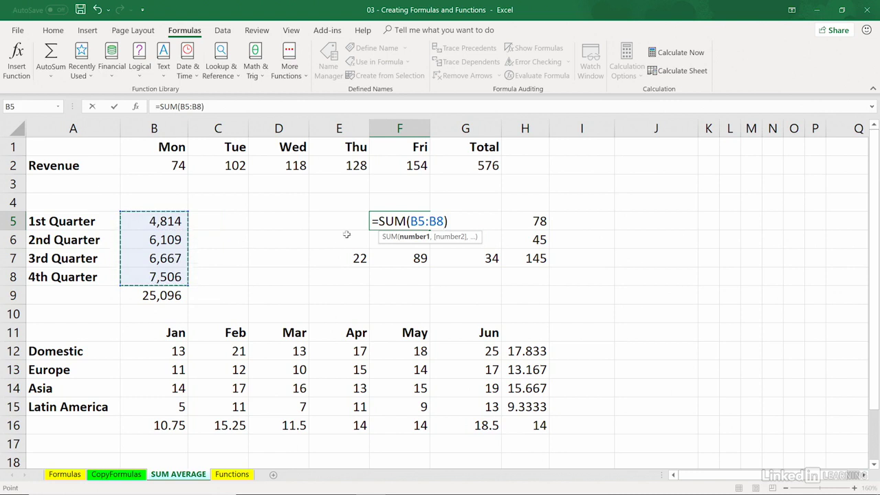